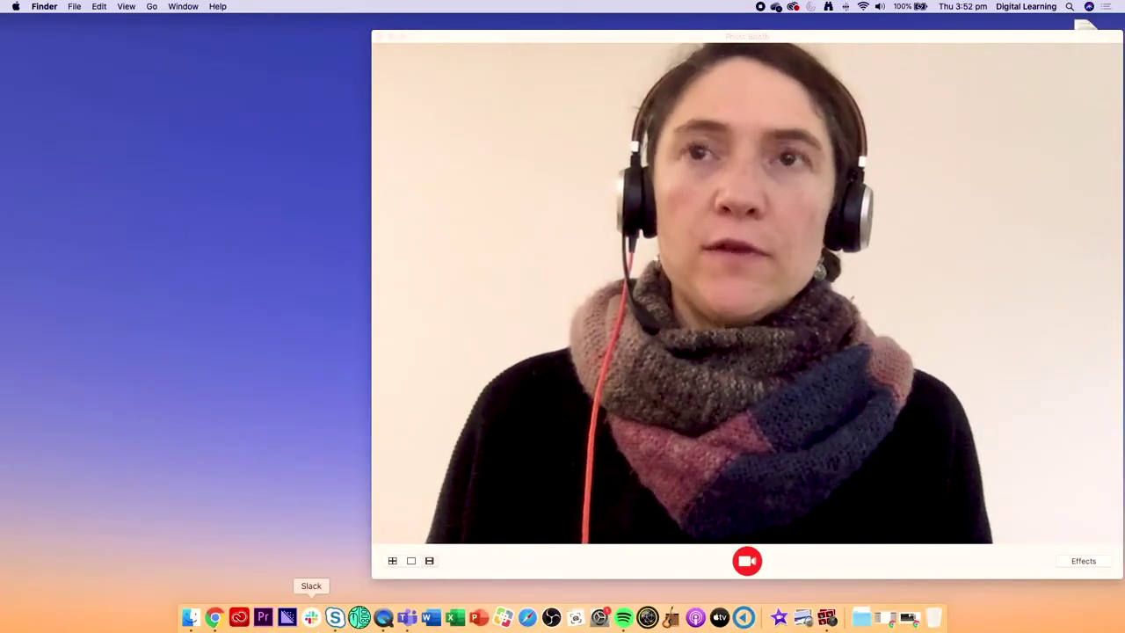
# Launch iMovie from the Applications folder in Finder
pyautogui.click(191, 618)
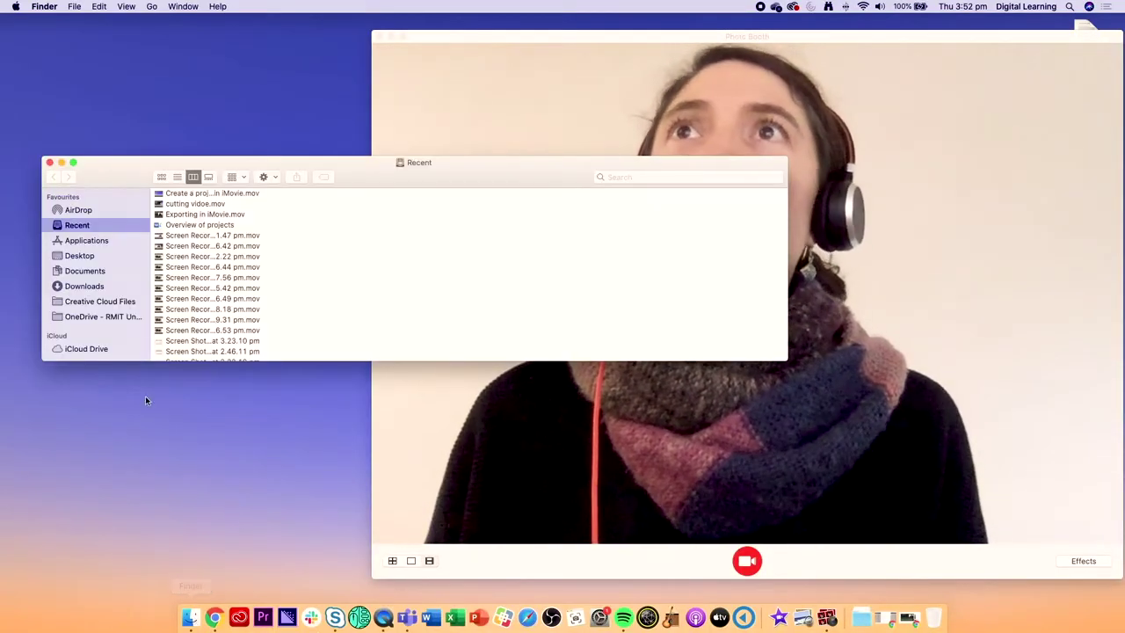
pyautogui.click(70, 241)
pyautogui.scroll(-10, 176, 268)
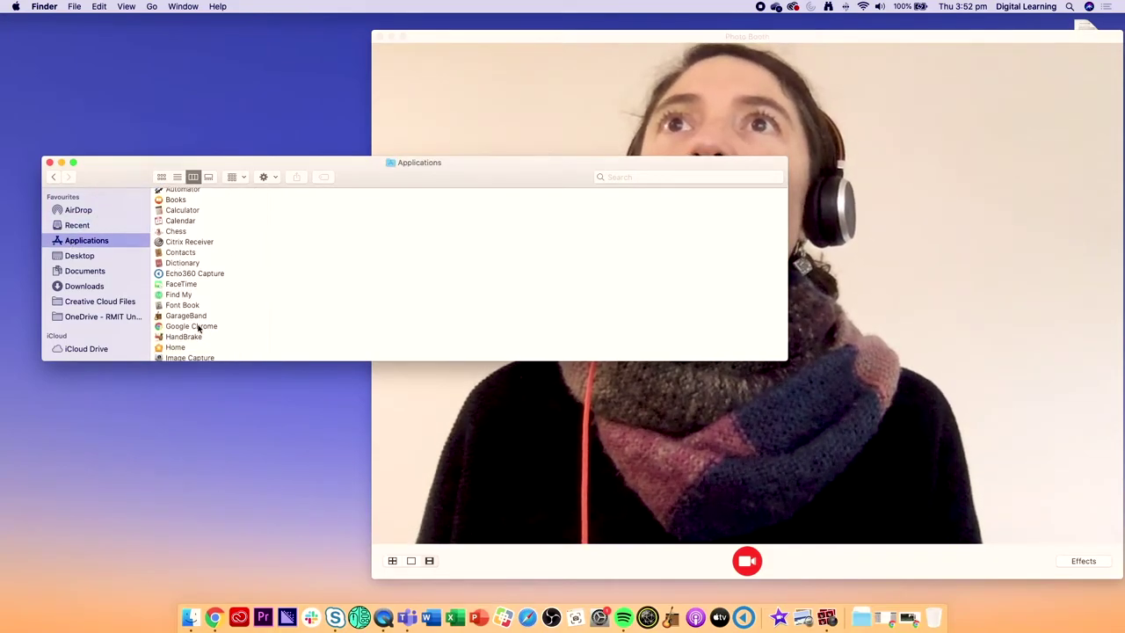
pyautogui.scroll(-10, 189, 303)
pyautogui.scroll(6, 181, 279)
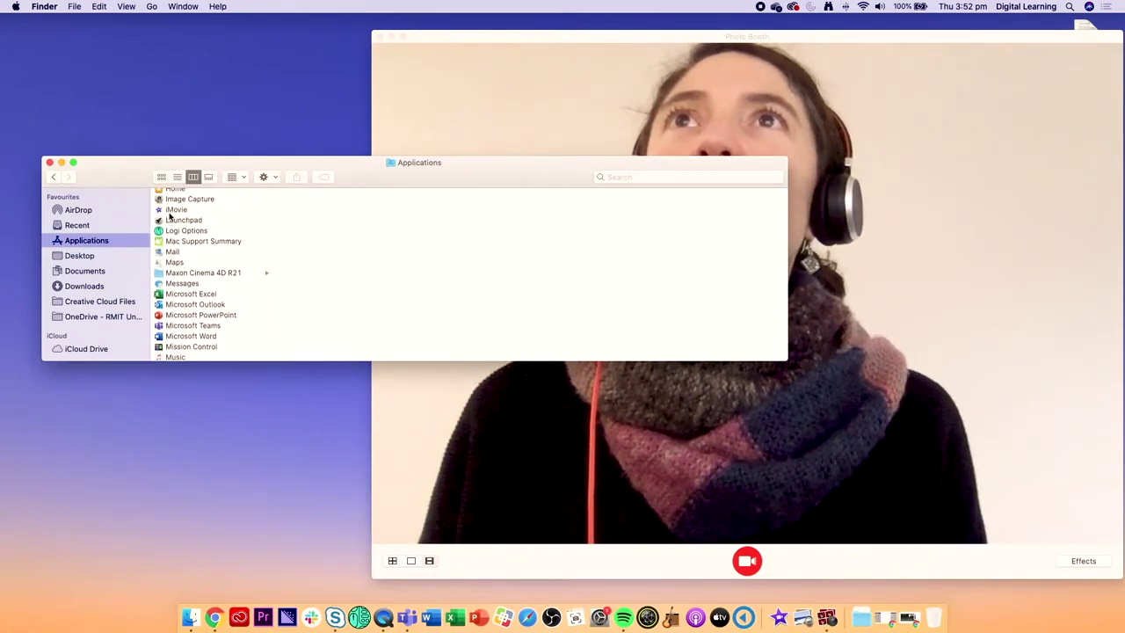
pyautogui.doubleClick(172, 210)
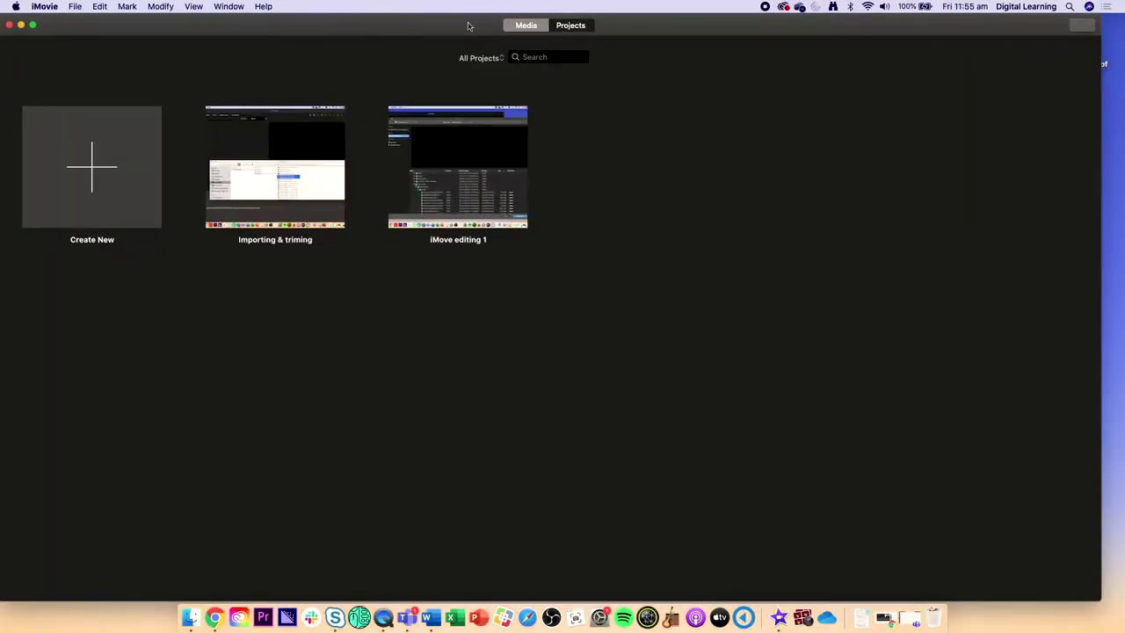
# Create a new Movie project, not a Trailer, from the Projects browser
pyautogui.click(530, 28)
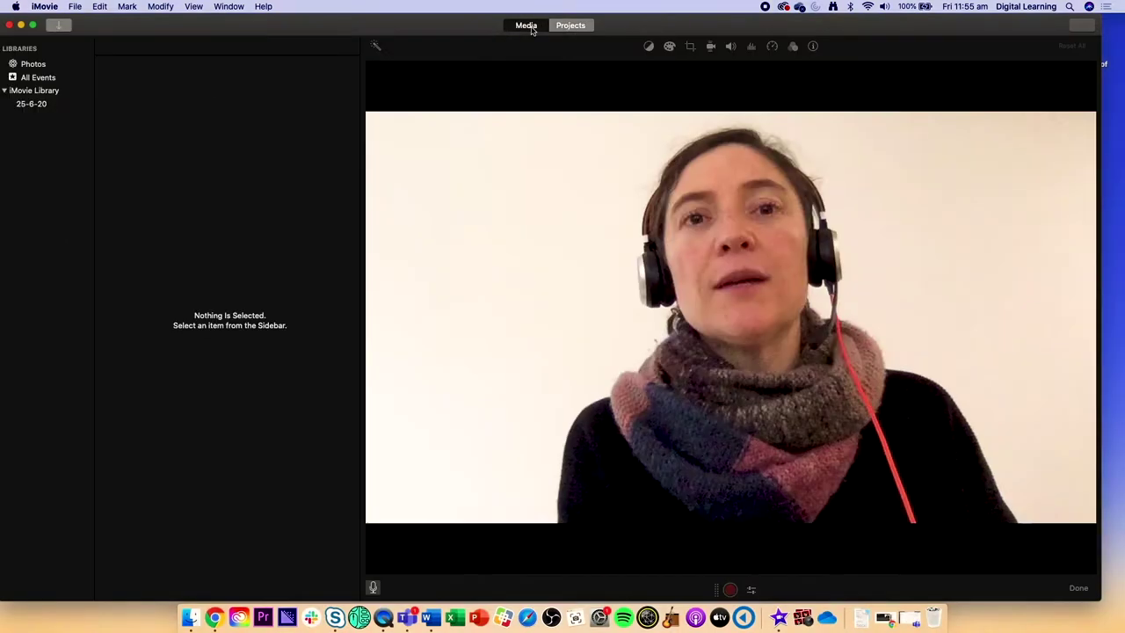
pyautogui.click(568, 27)
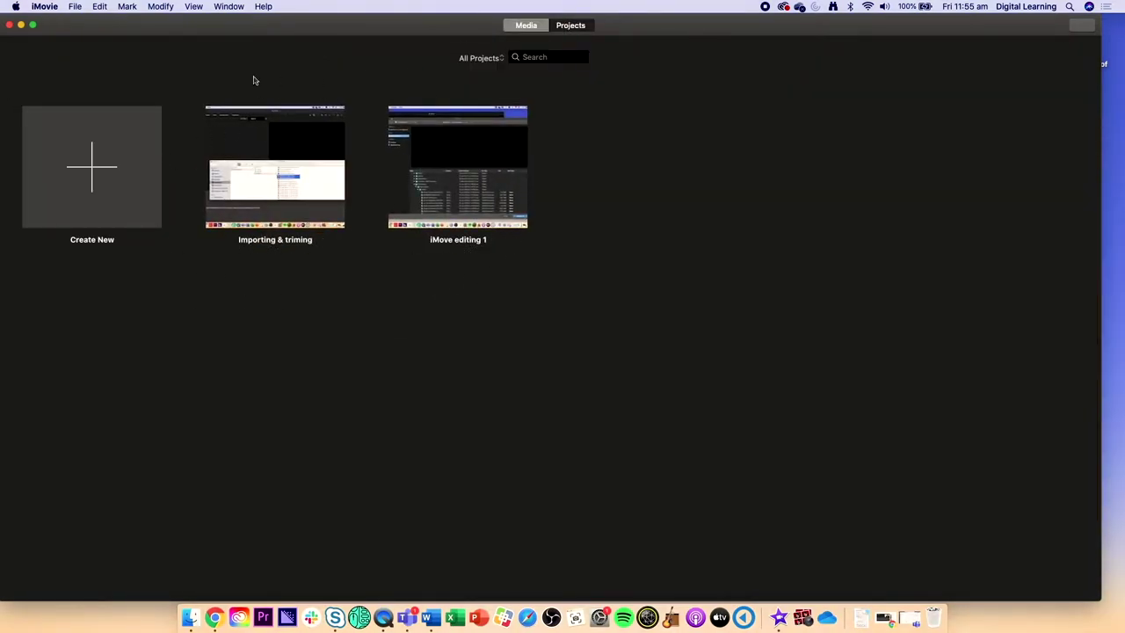
pyautogui.click(93, 176)
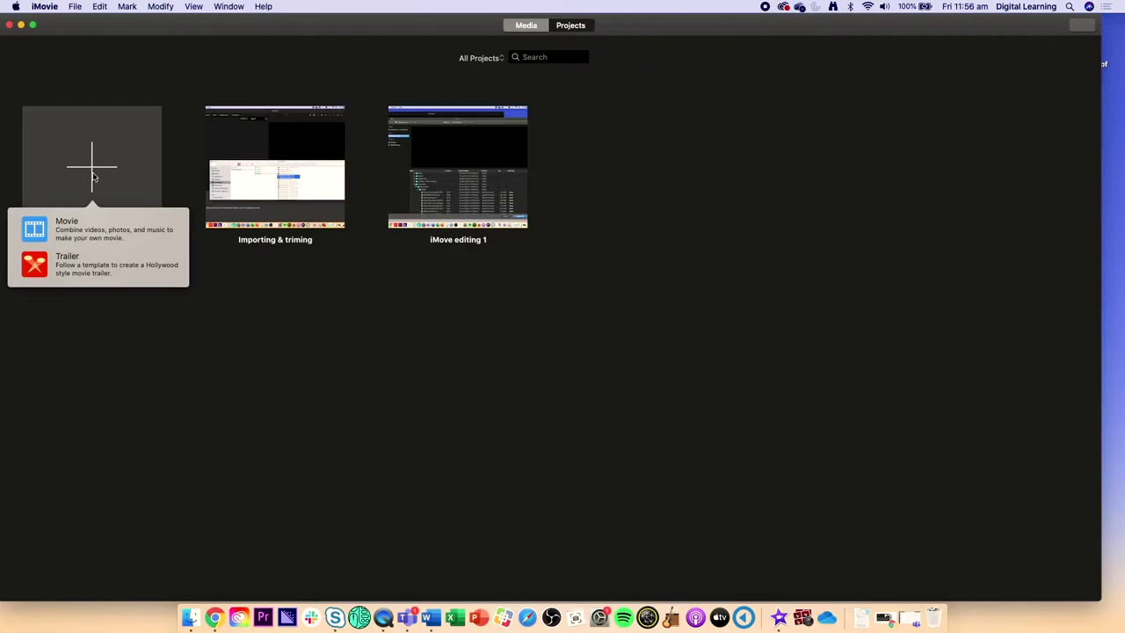
pyautogui.click(77, 242)
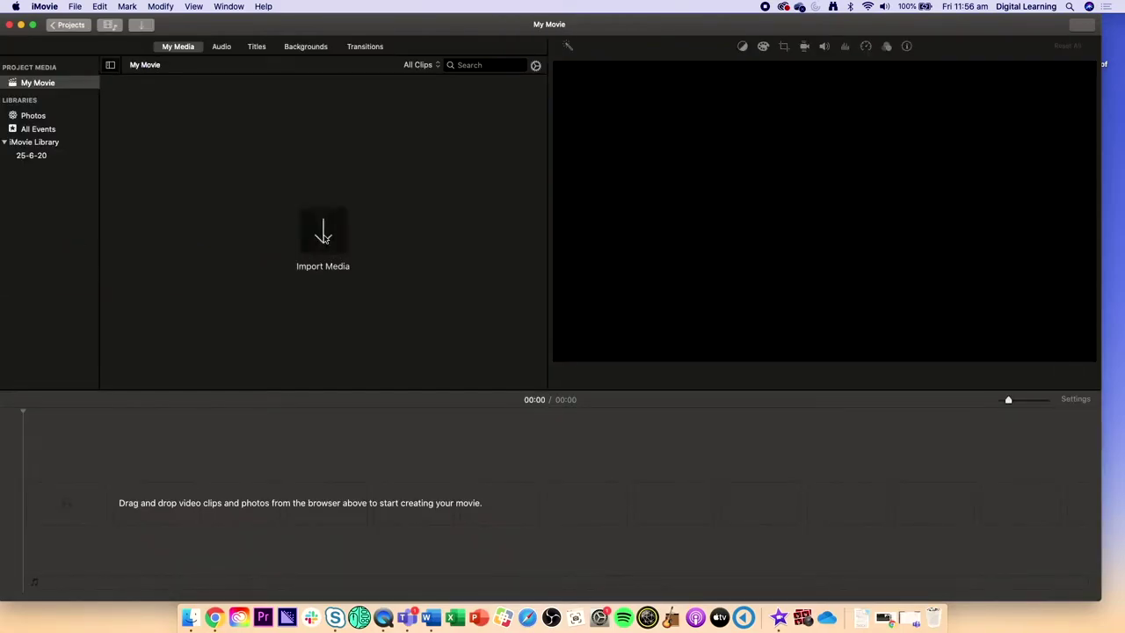
# Import iMovie intro edit 3.mov from Documents > iMovie demo > VIDEO into My Movie
pyautogui.click(323, 238)
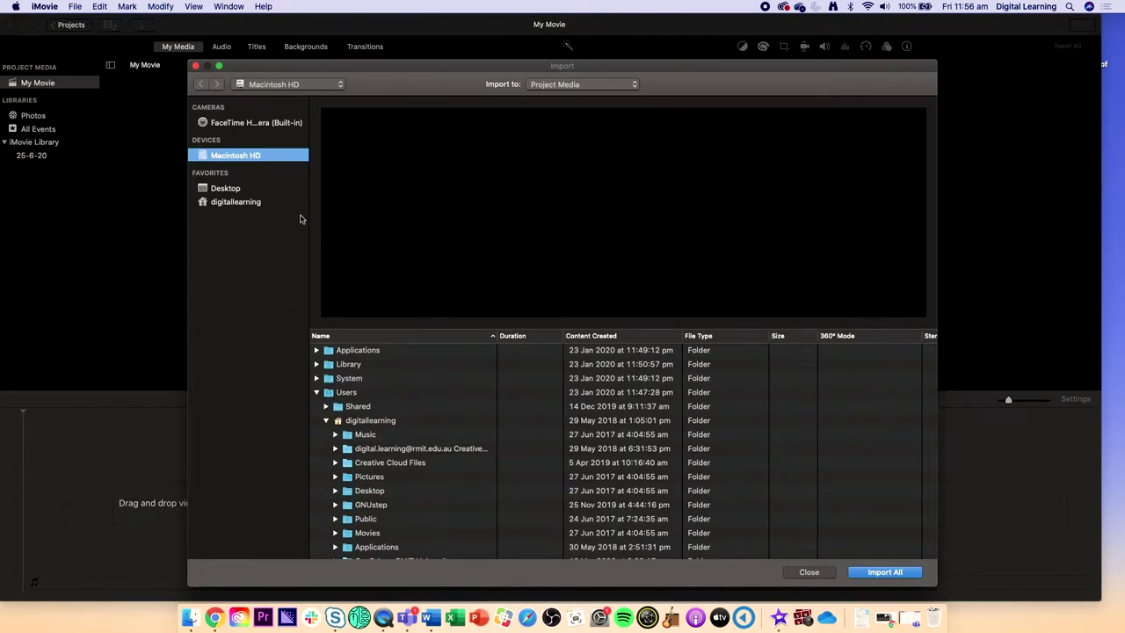
pyautogui.scroll(-3, 374, 476)
pyautogui.click(356, 483)
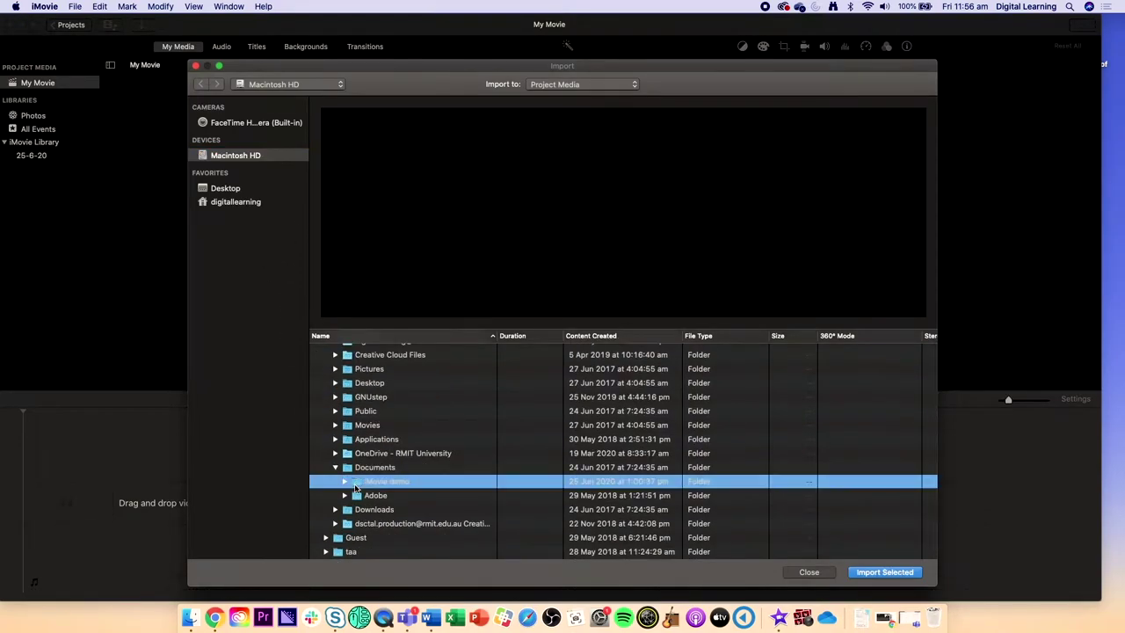
pyautogui.click(344, 481)
pyautogui.click(355, 440)
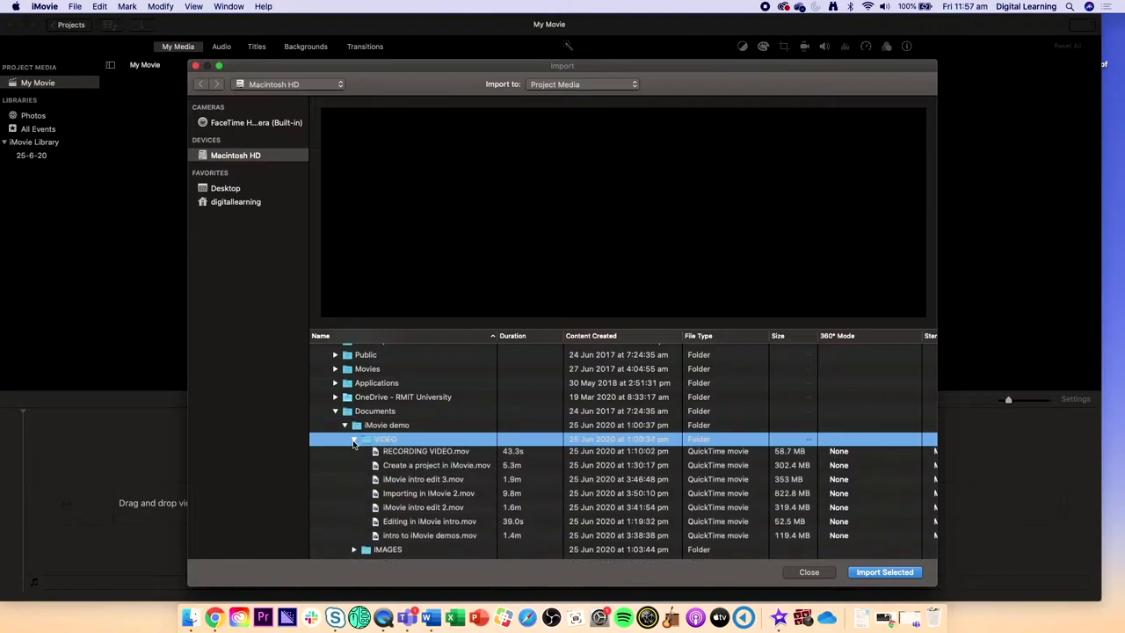
pyautogui.click(357, 444)
pyautogui.click(423, 495)
pyautogui.scroll(-2, 413, 422)
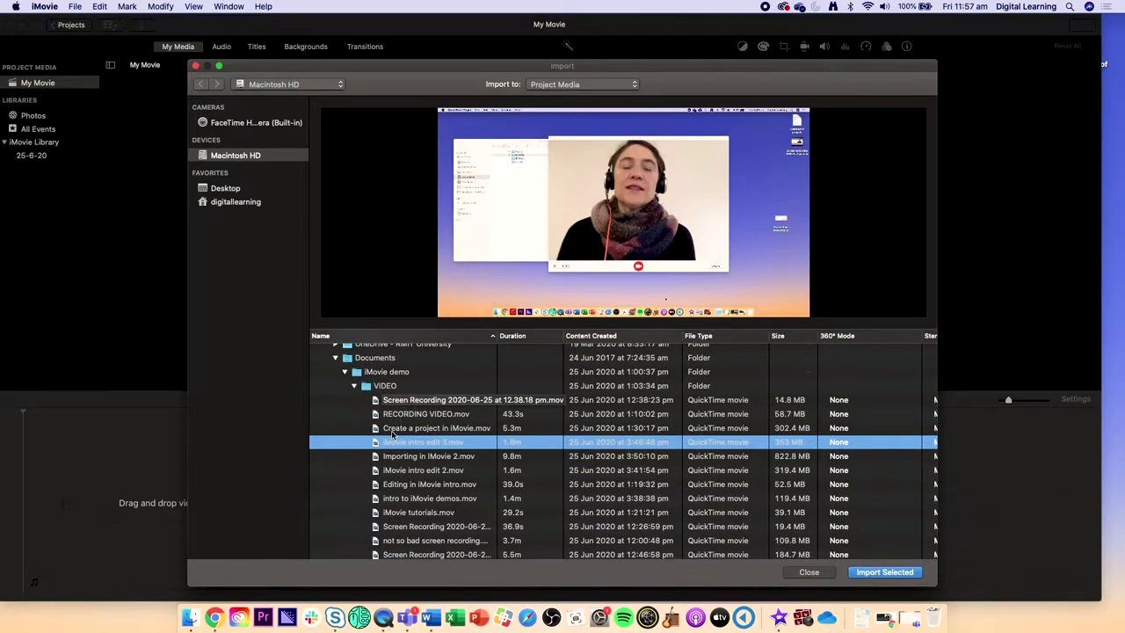
pyautogui.press('Return')
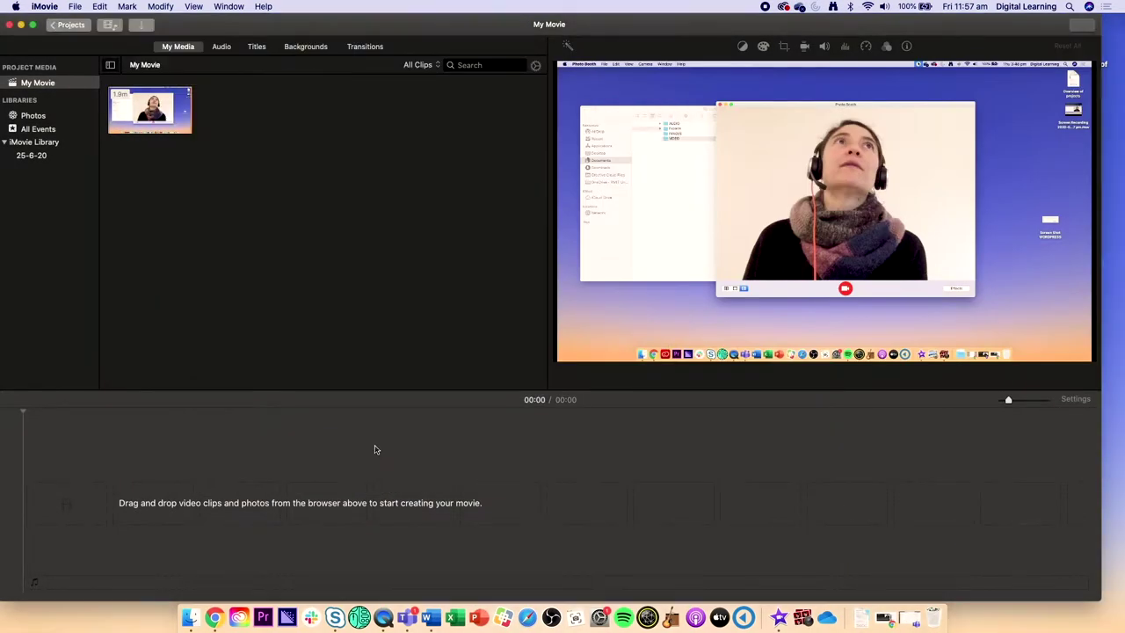
pyautogui.click(142, 120)
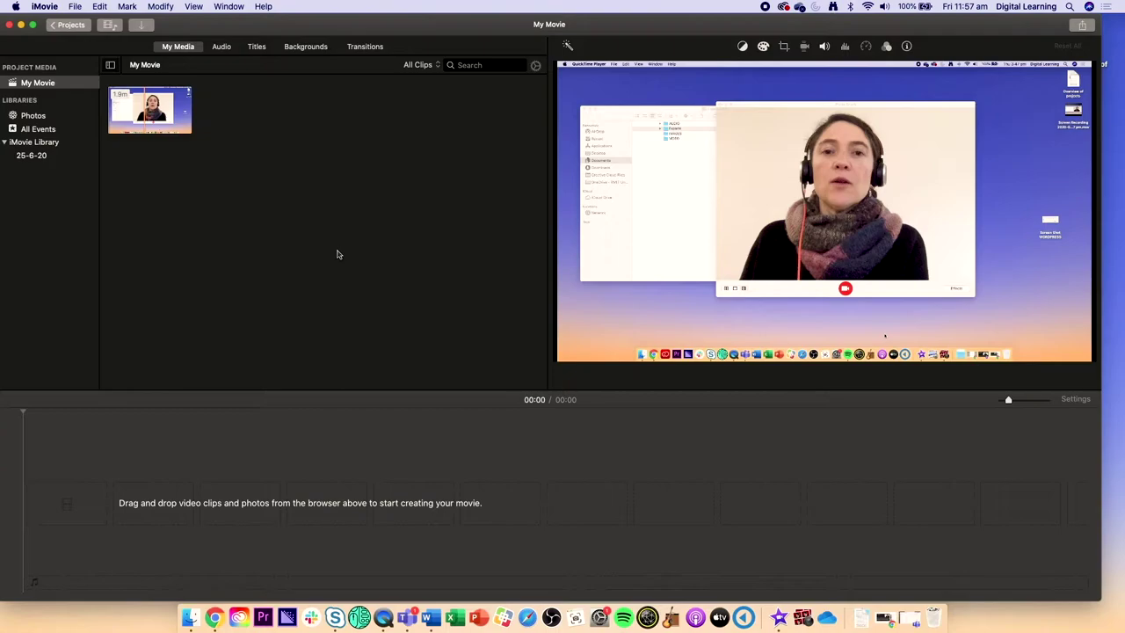
# Open the Documents > iMovie demo > VIDEO folder in Finder
pyautogui.click(138, 537)
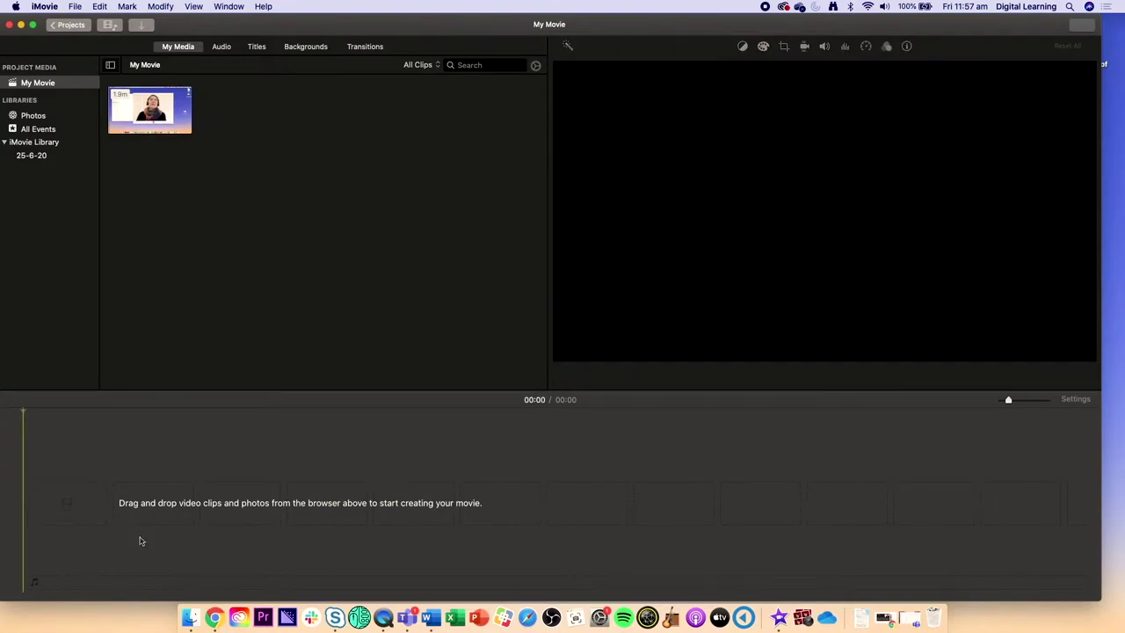
pyautogui.click(190, 617)
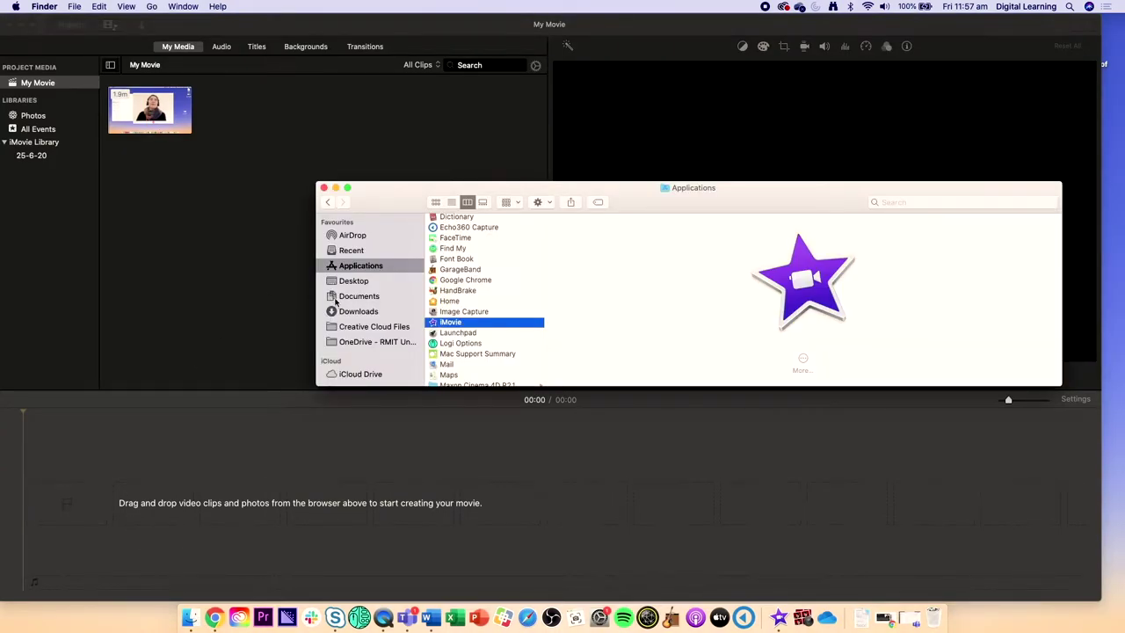
pyautogui.click(344, 297)
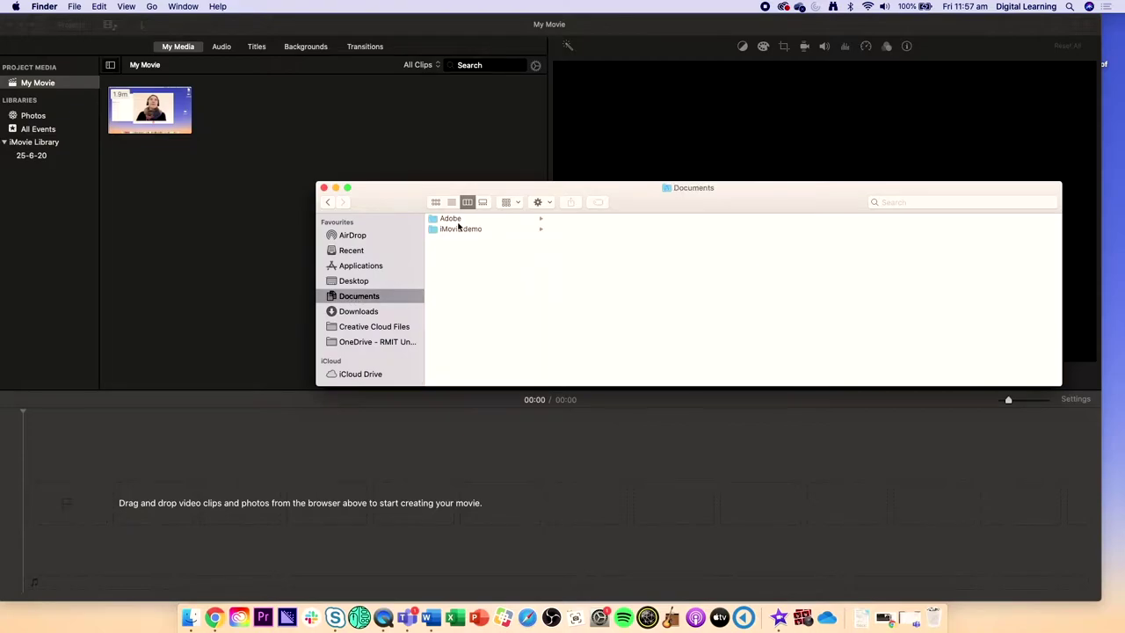
pyautogui.click(458, 227)
pyautogui.click(568, 250)
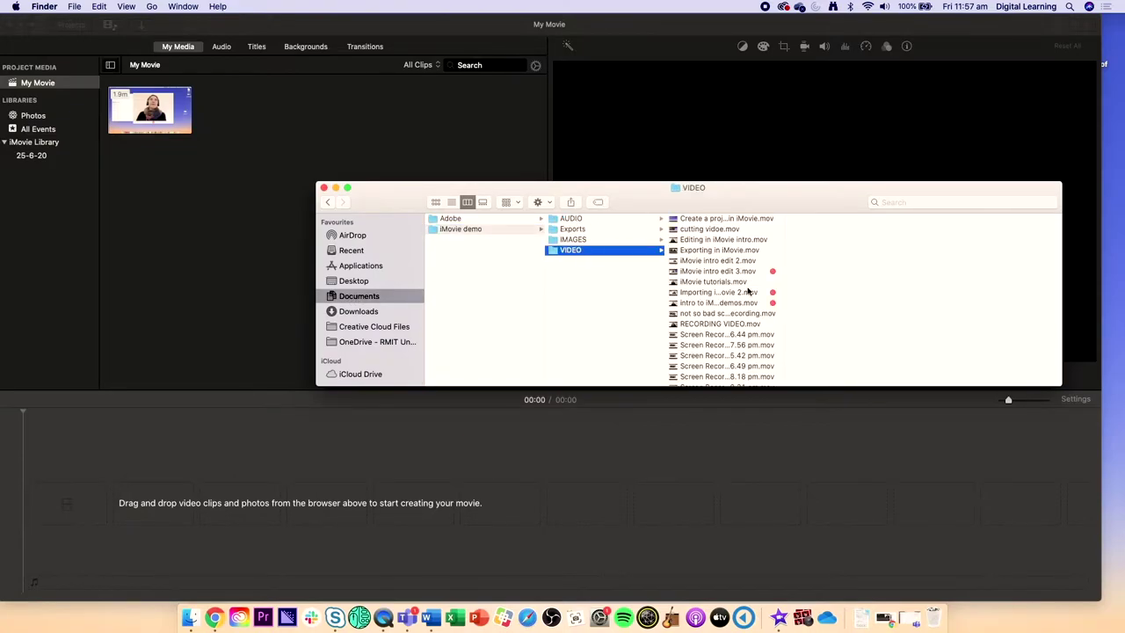
# Drag Importing in iMovie 2.mov and the other remaining clip into iMovie's media
pyautogui.moveTo(781, 202); pyautogui.dragTo(658, 191)
pyautogui.click(601, 281)
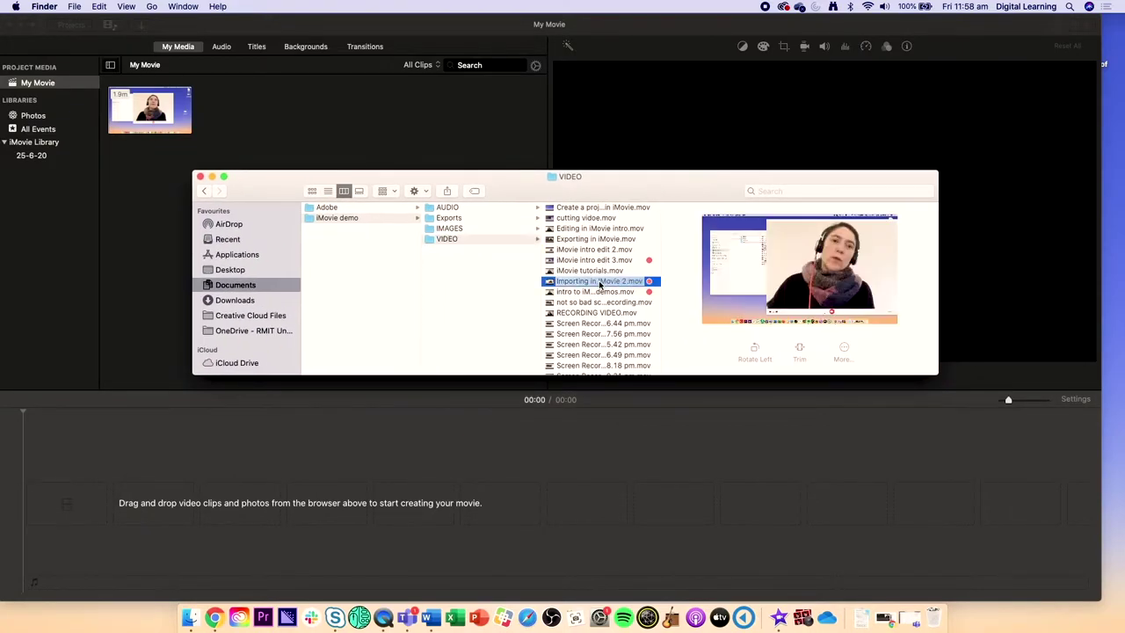
pyautogui.keyDown('shift'); pyautogui.click(601, 292); pyautogui.keyUp('shift')
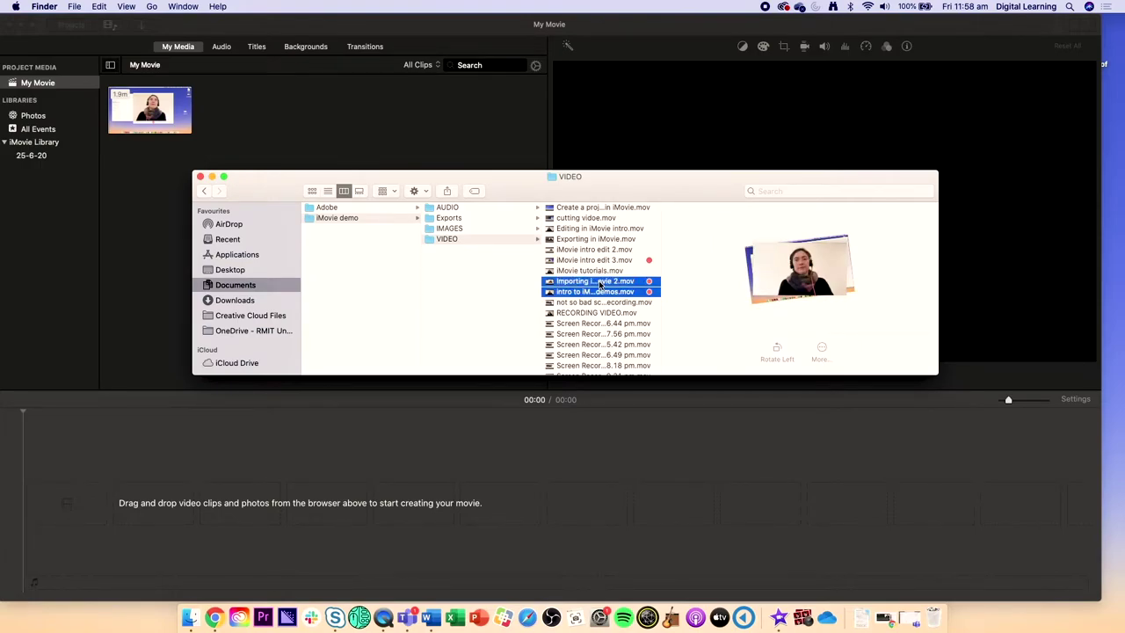
pyautogui.moveTo(600, 283); pyautogui.dragTo(286, 115)
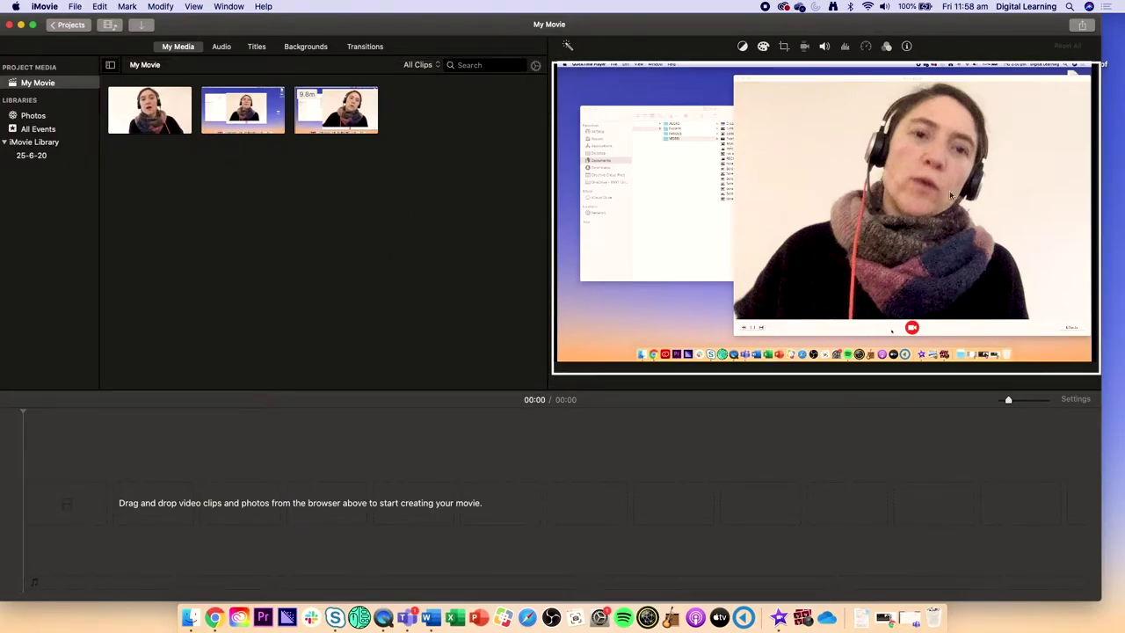
pyautogui.click(281, 481)
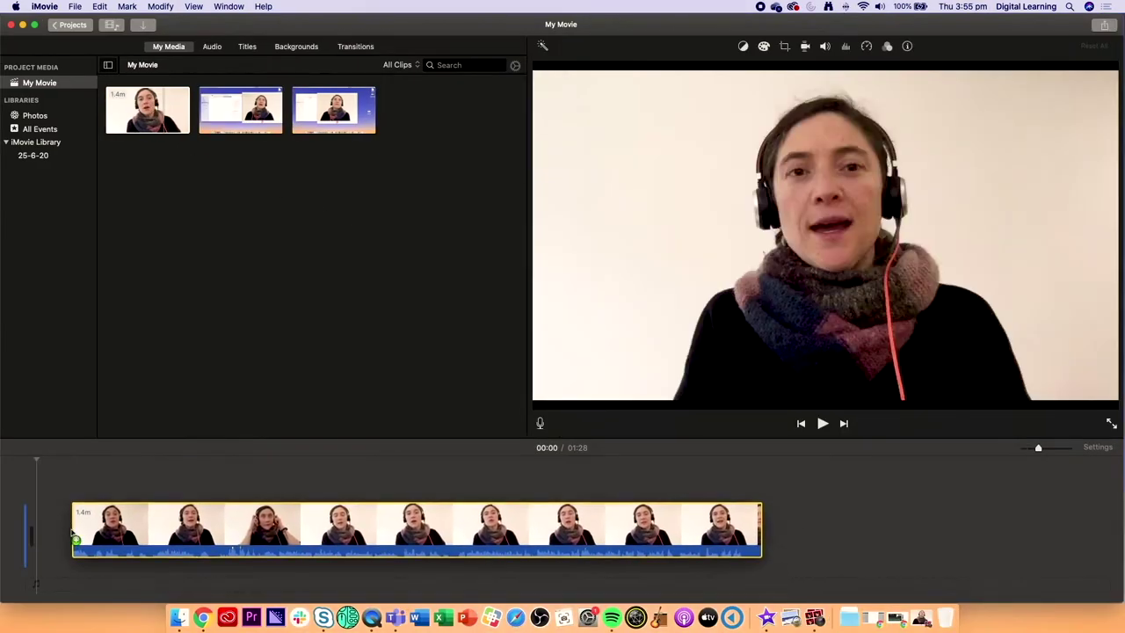
# Place all three clips on the timeline and move the 9.8-minute clip into second place
pyautogui.moveTo(77, 540); pyautogui.dragTo(144, 263)
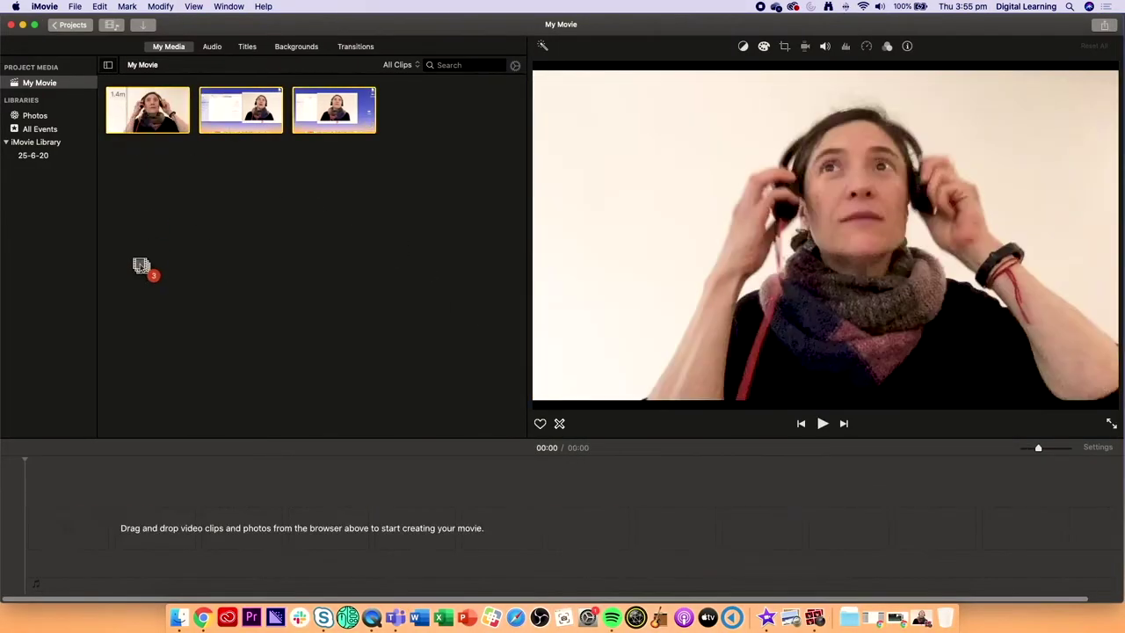
pyautogui.moveTo(429, 171); pyautogui.dragTo(79, 525)
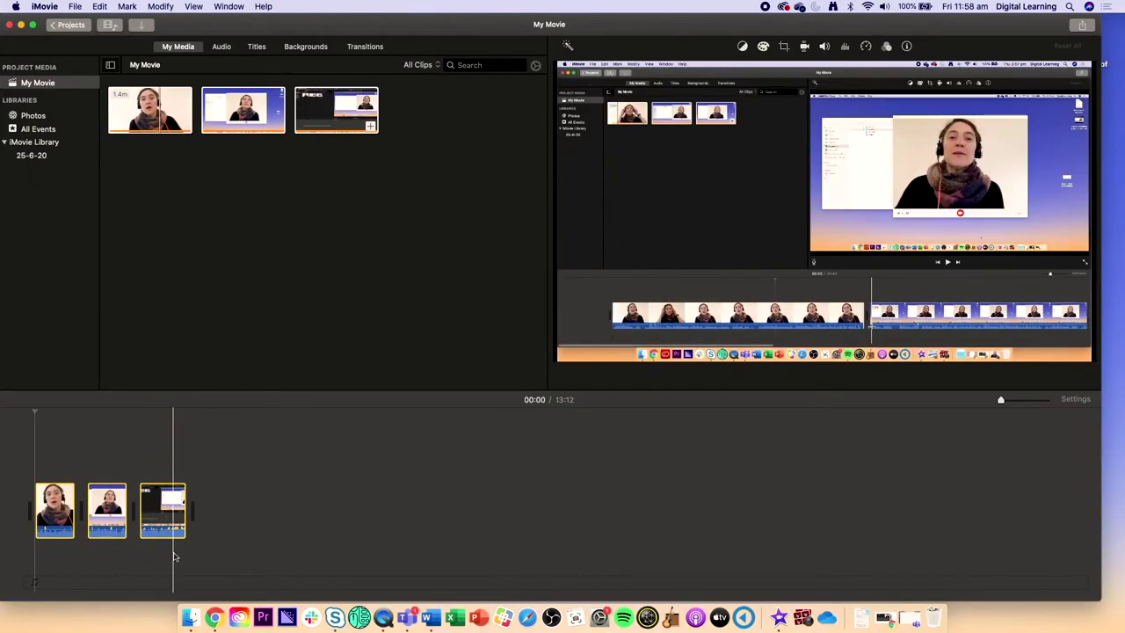
pyautogui.click(128, 470)
pyautogui.click(162, 508)
pyautogui.moveTo(163, 508); pyautogui.dragTo(79, 508)
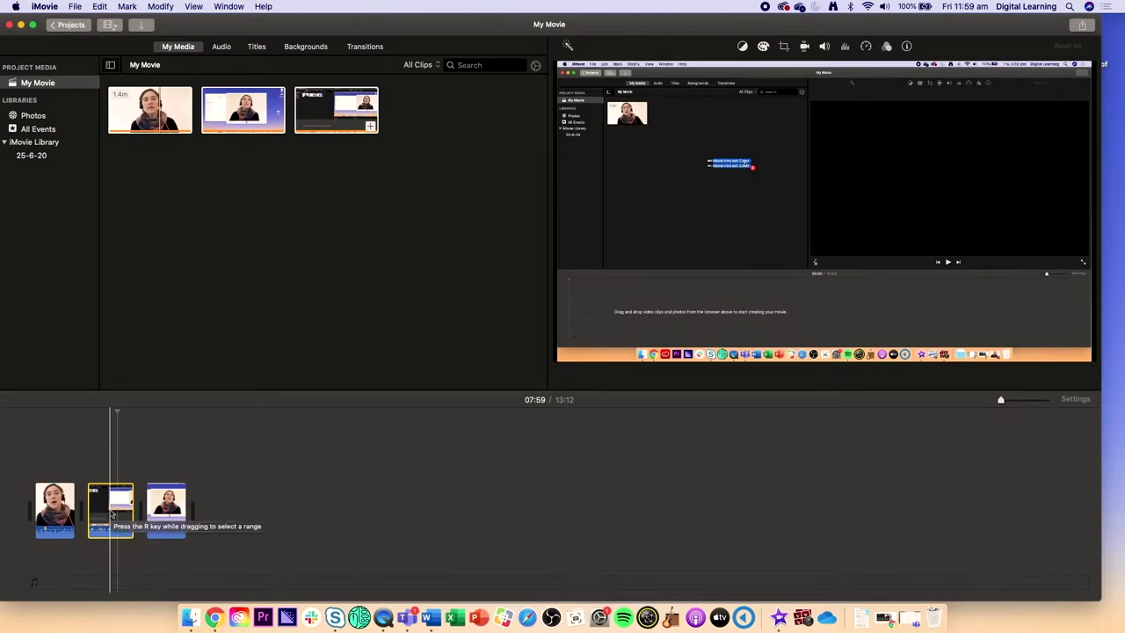
# Widen the timeline clips, play back the assembled movie, then zoom the timeline in
pyautogui.moveTo(1000, 399)
pyautogui.mouseDown()
pyautogui.moveTo(1034, 403)
pyautogui.moveTo(1002, 400)
pyautogui.moveTo(1017, 402)
pyautogui.mouseUp()
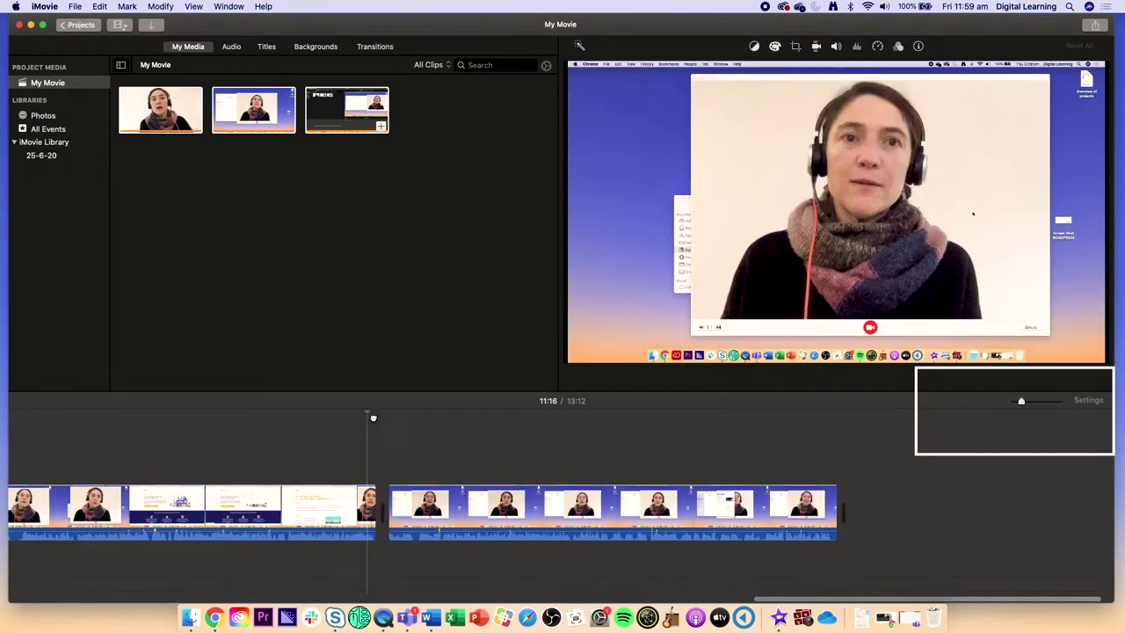
pyautogui.click(387, 422)
pyautogui.press('space')
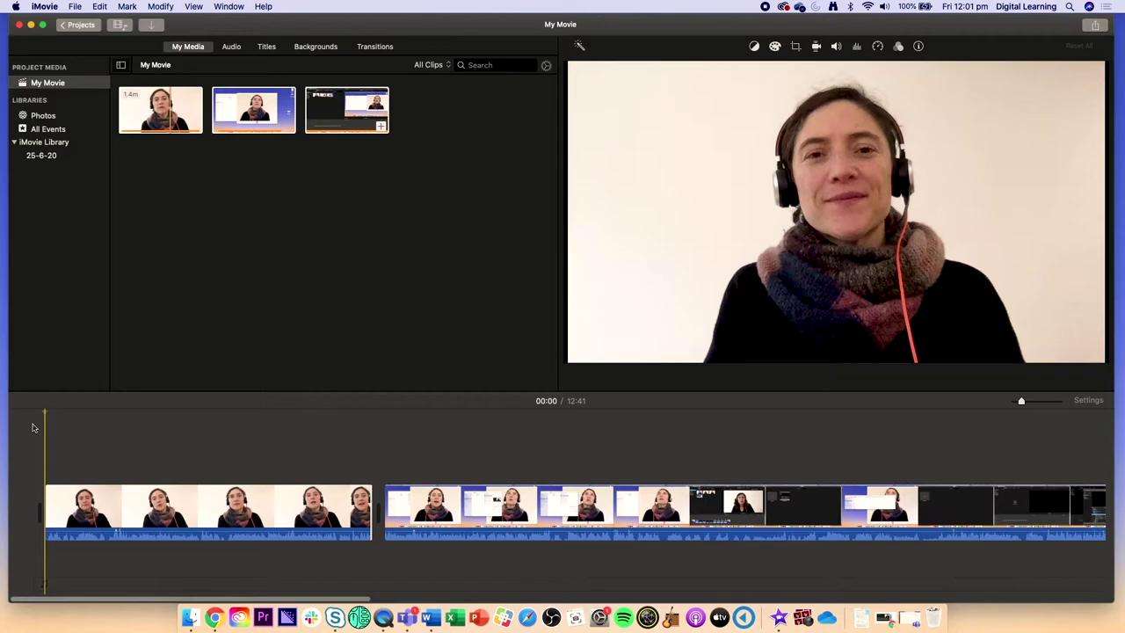
pyautogui.press('space')
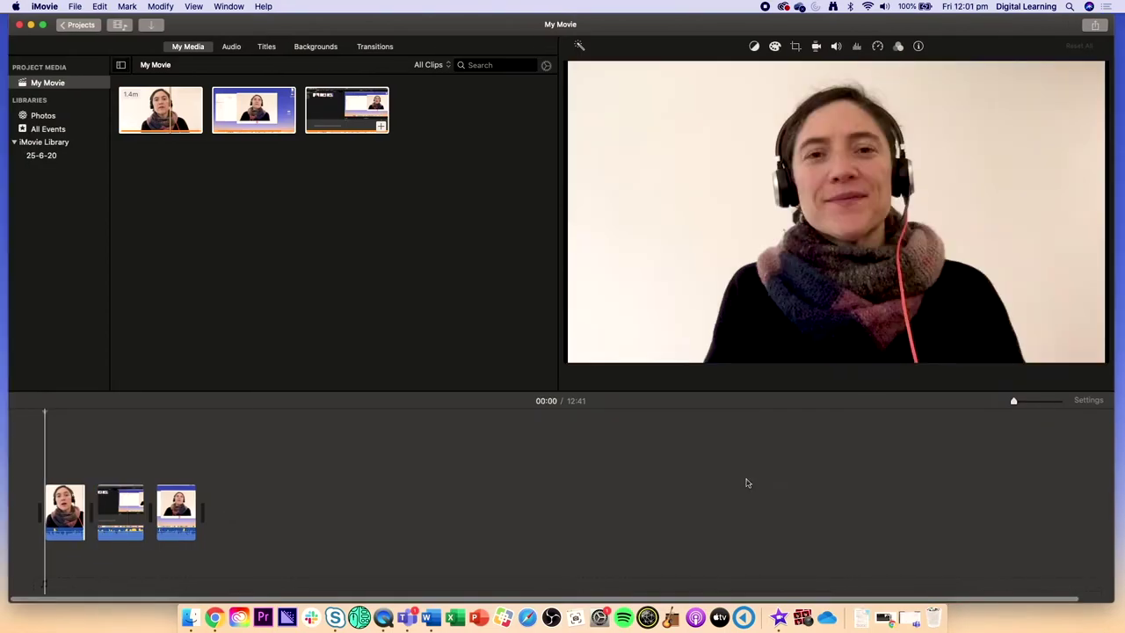
pyautogui.press('super+equal')
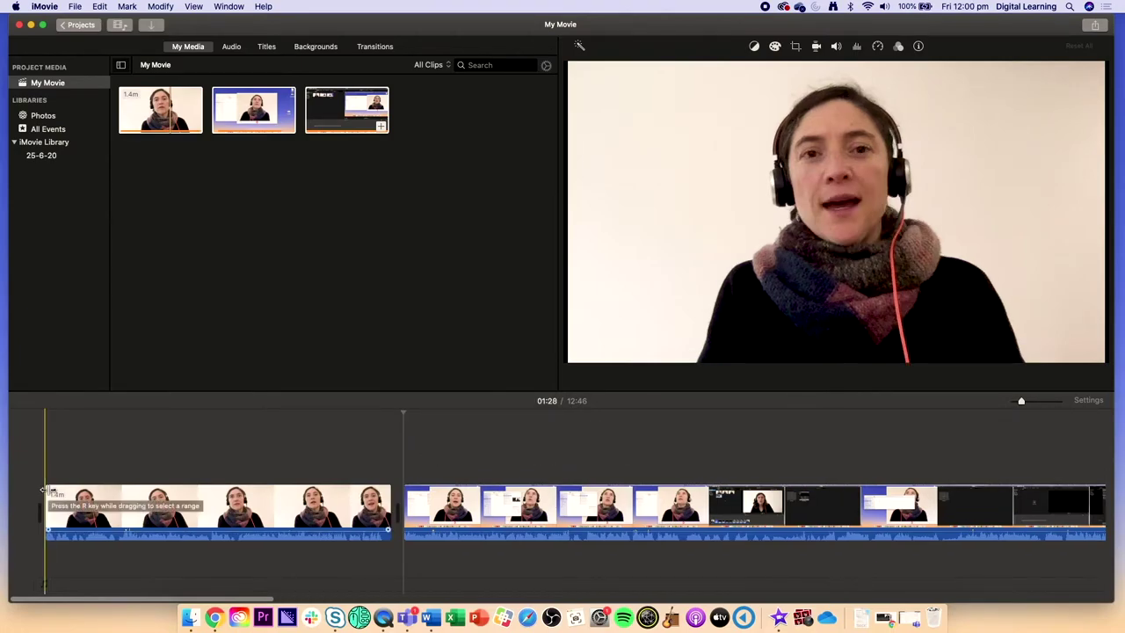
# Trim the first clip's start and end, bringing the movie to 12:41, and play it
pyautogui.press('super+equal')
pyautogui.press('super+equal')
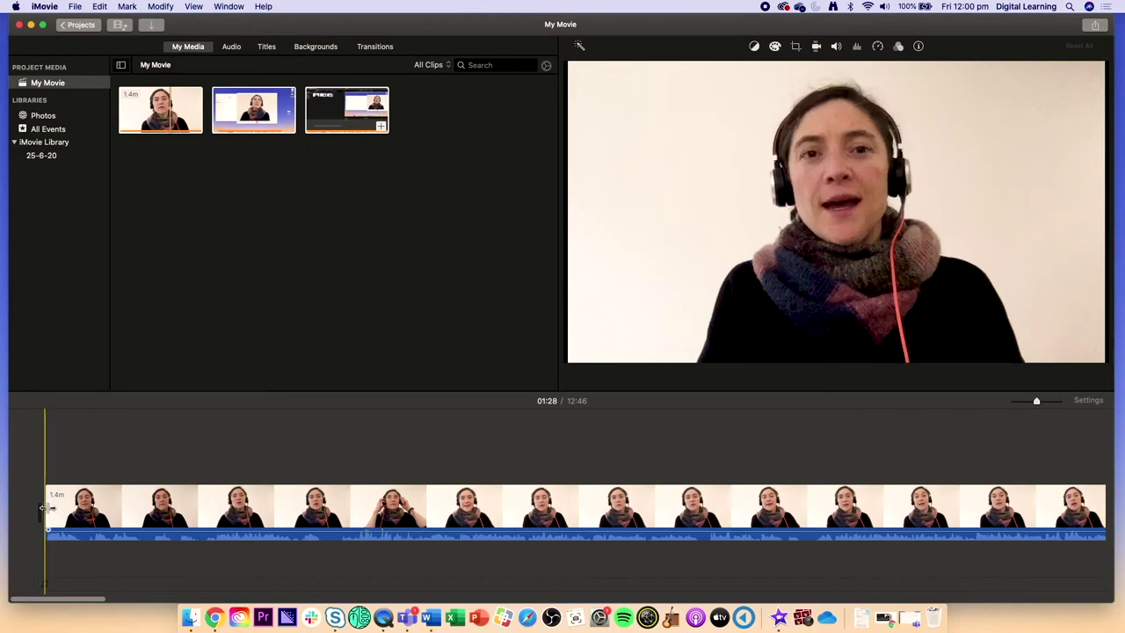
pyautogui.moveTo(42, 507); pyautogui.dragTo(85, 504)
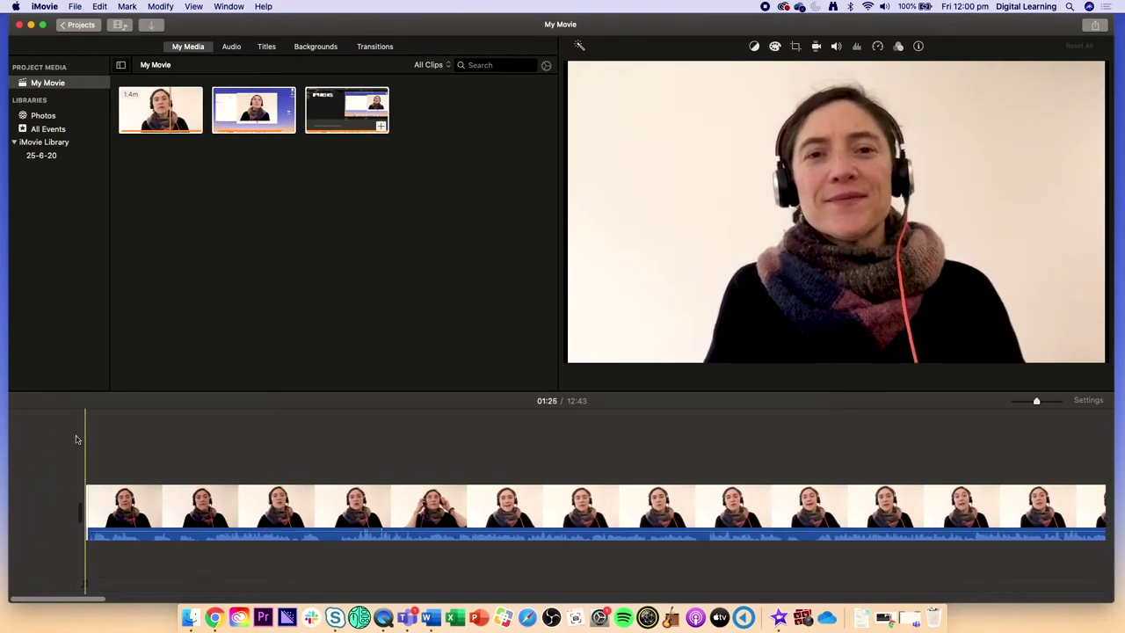
pyautogui.hscroll(5, 734, 479)
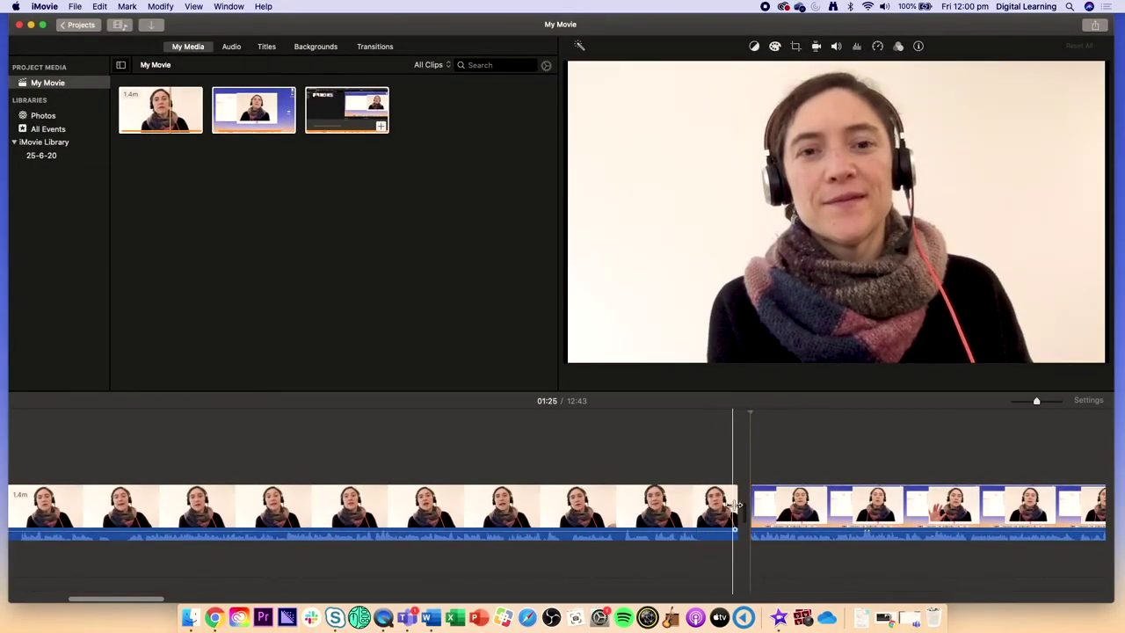
pyautogui.moveTo(737, 501); pyautogui.dragTo(695, 498)
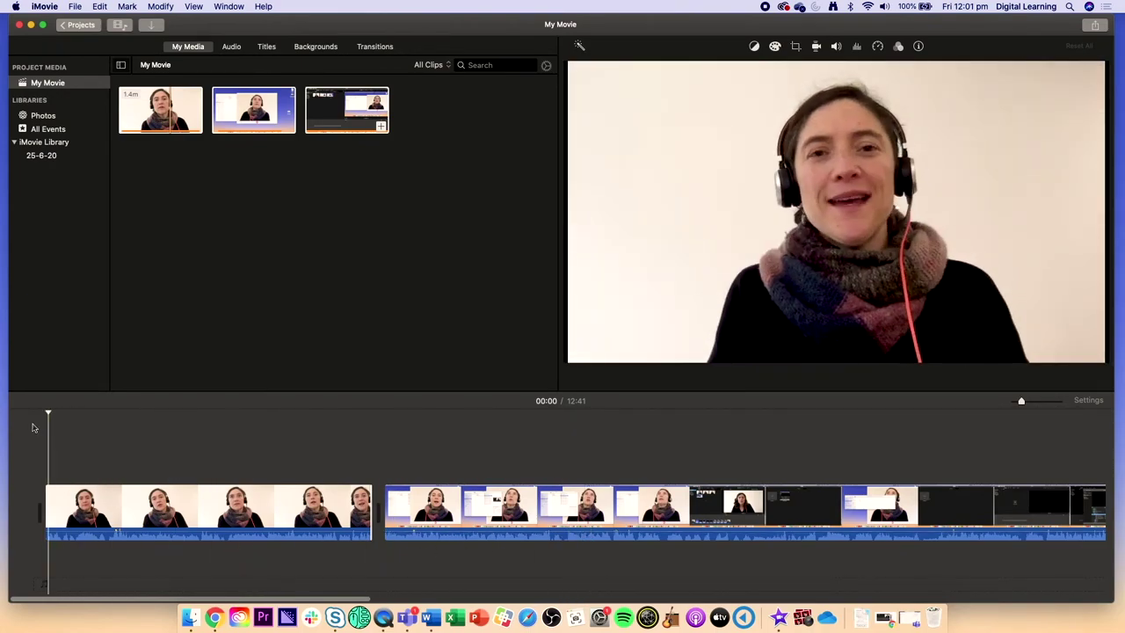
pyautogui.press('space')
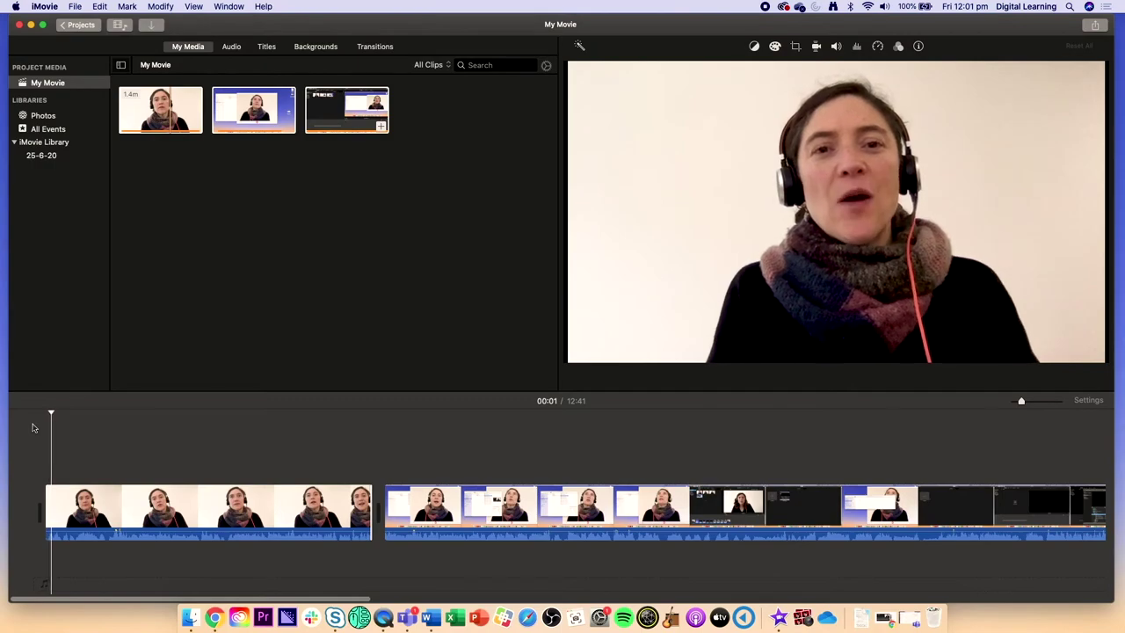
# Select and zoom in on the third clip, then drag its left edge to shift its start
pyautogui.press('super+minus')
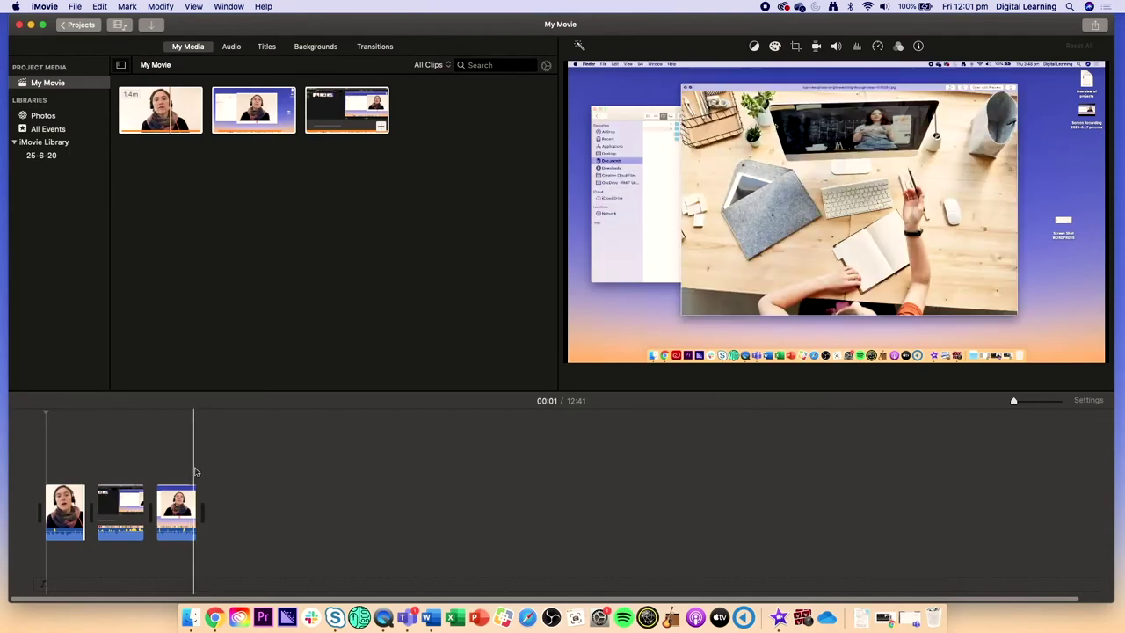
pyautogui.click(158, 468)
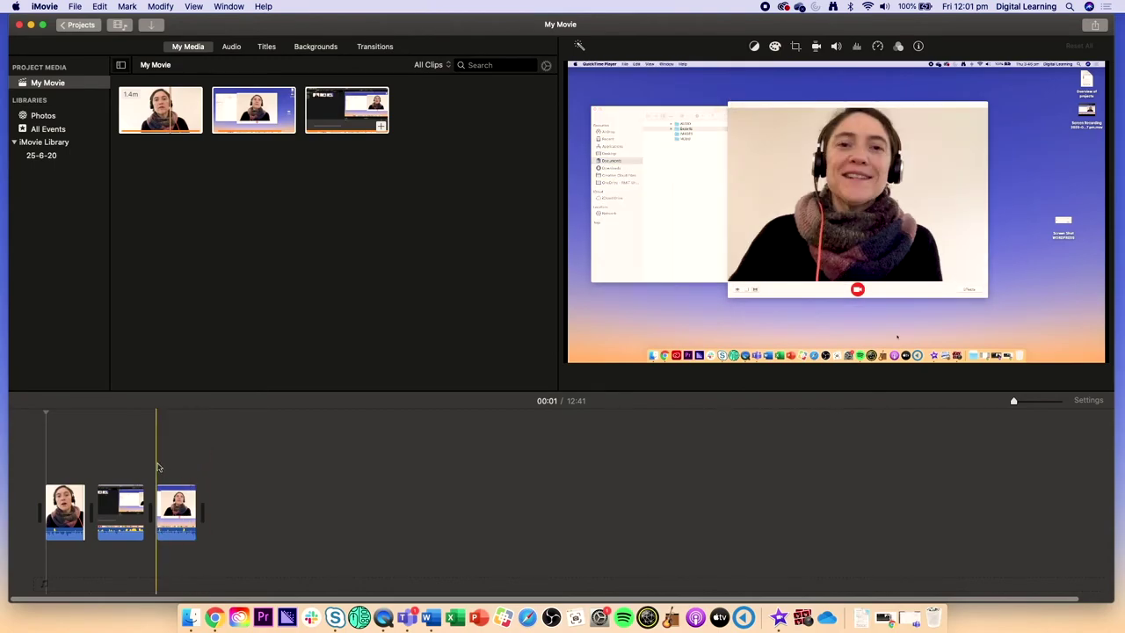
pyautogui.click(159, 500)
pyautogui.press('super+equal')
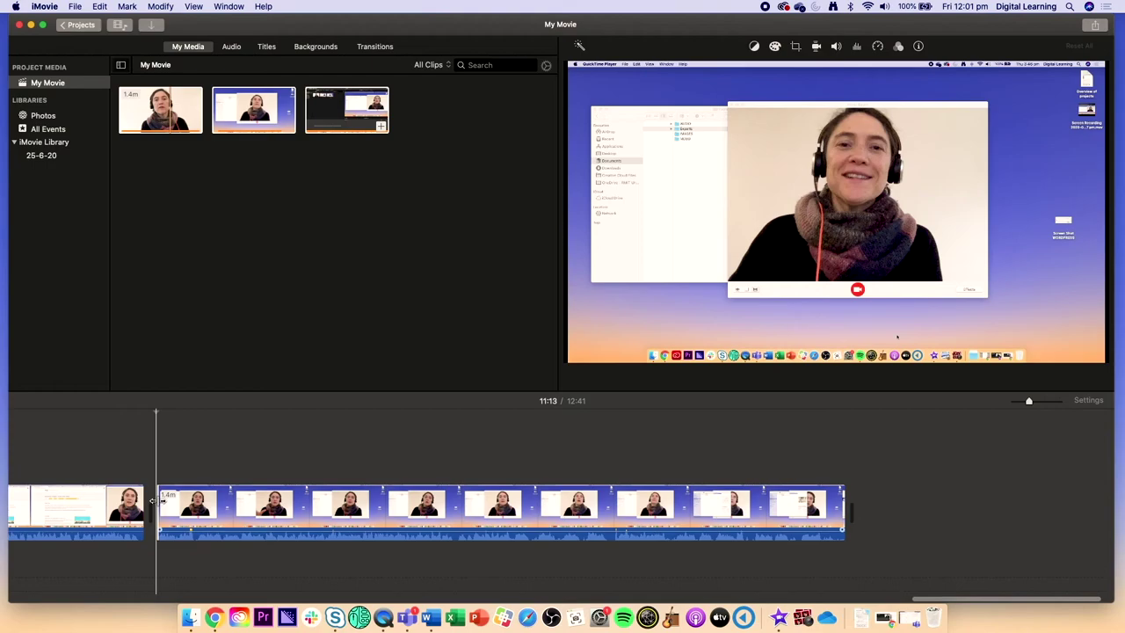
pyautogui.moveTo(151, 500)
pyautogui.mouseDown()
pyautogui.moveTo(103, 500)
pyautogui.moveTo(140, 503)
pyautogui.mouseUp()
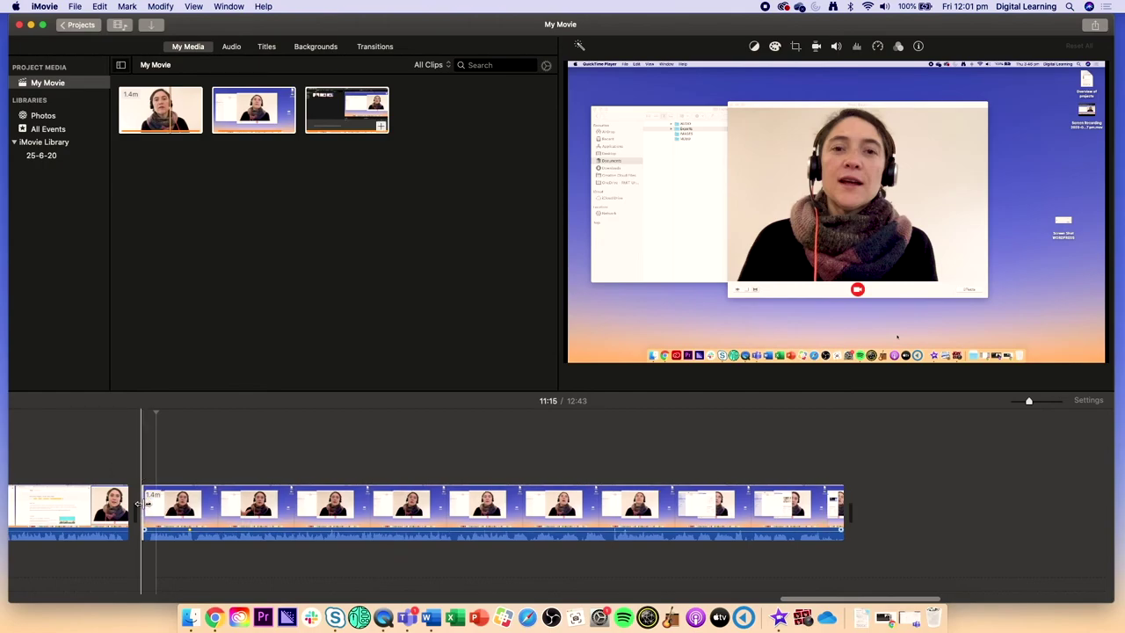